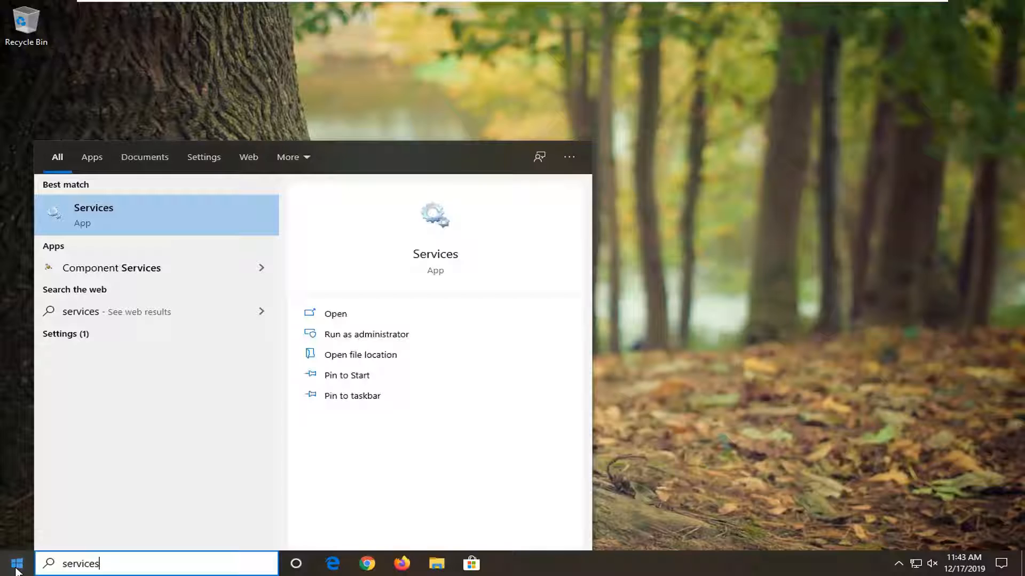
Step: Open Services, set the Block Level Backup Engine Service's startup type to Automatic and start the service
{"action": "left_click", "coordinate": [99, 223]}
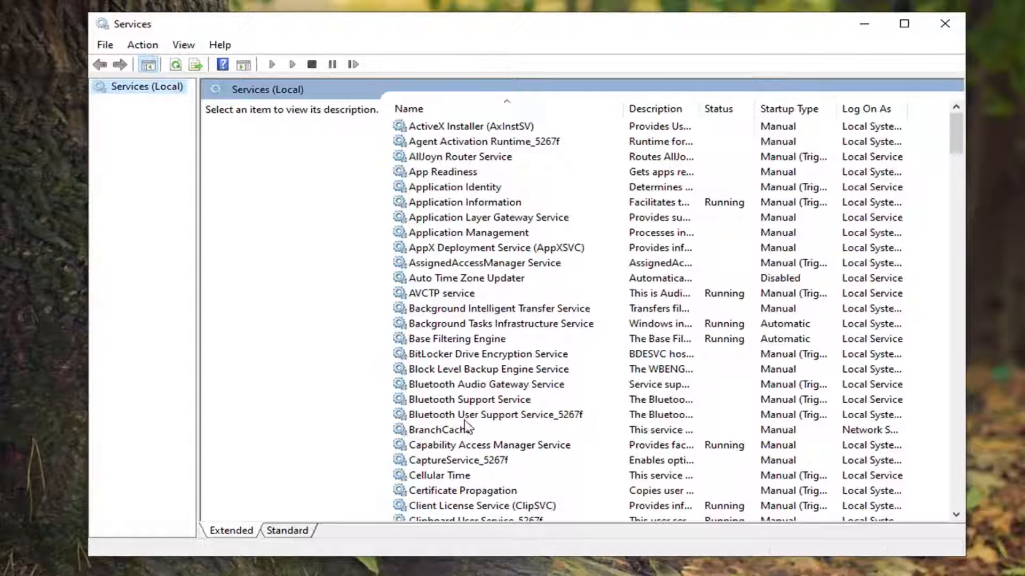
{"action": "left_click", "coordinate": [456, 372]}
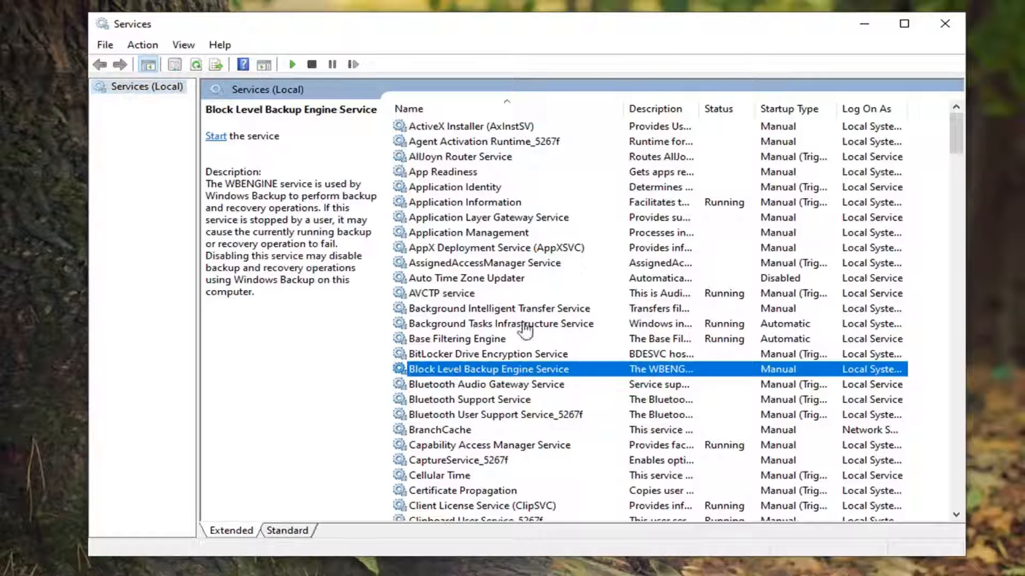
{"action": "double_click", "coordinate": [488, 370]}
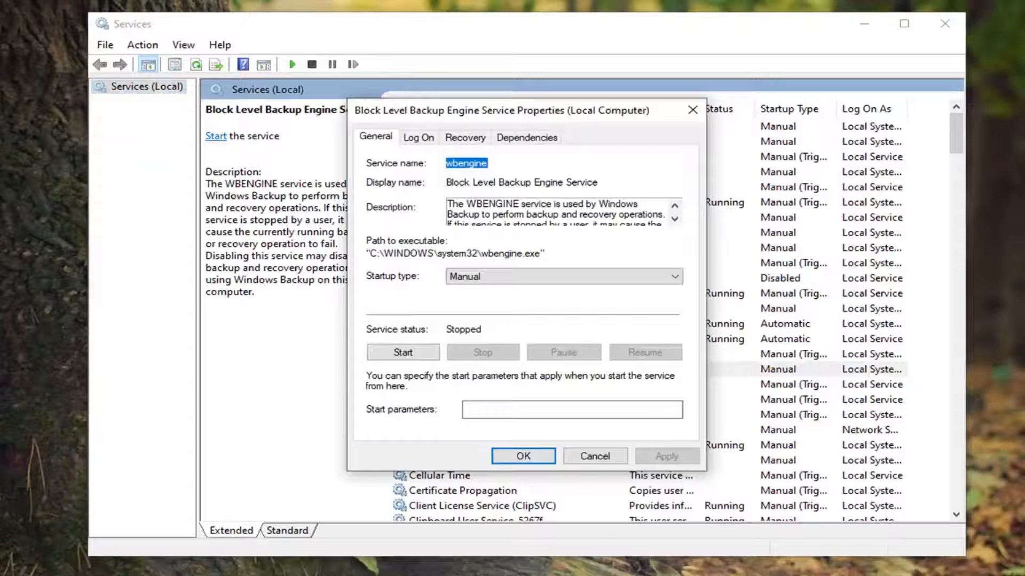
{"action": "left_click", "coordinate": [492, 277]}
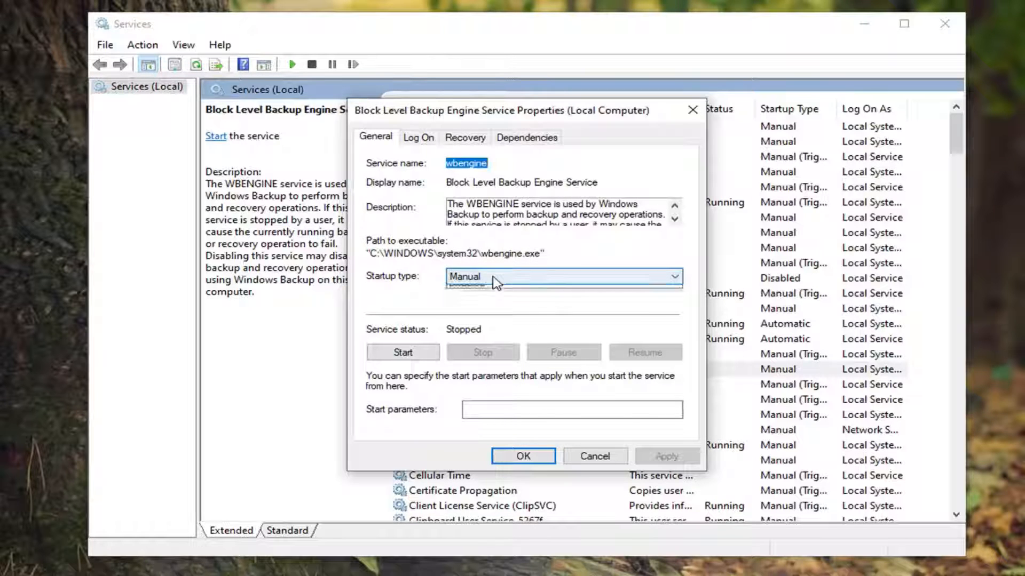
{"action": "left_click", "coordinate": [510, 297]}
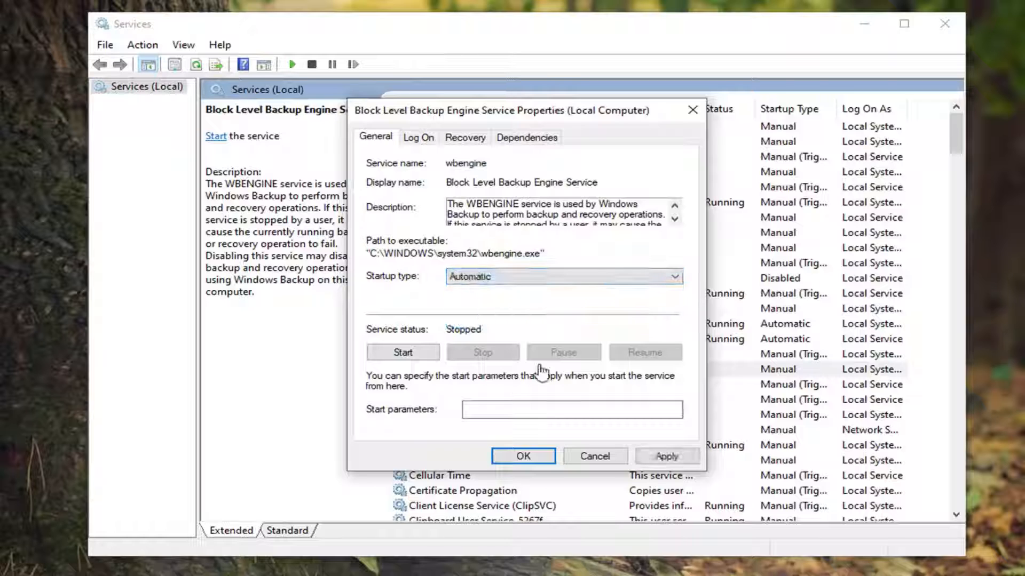
{"action": "left_click", "coordinate": [402, 353]}
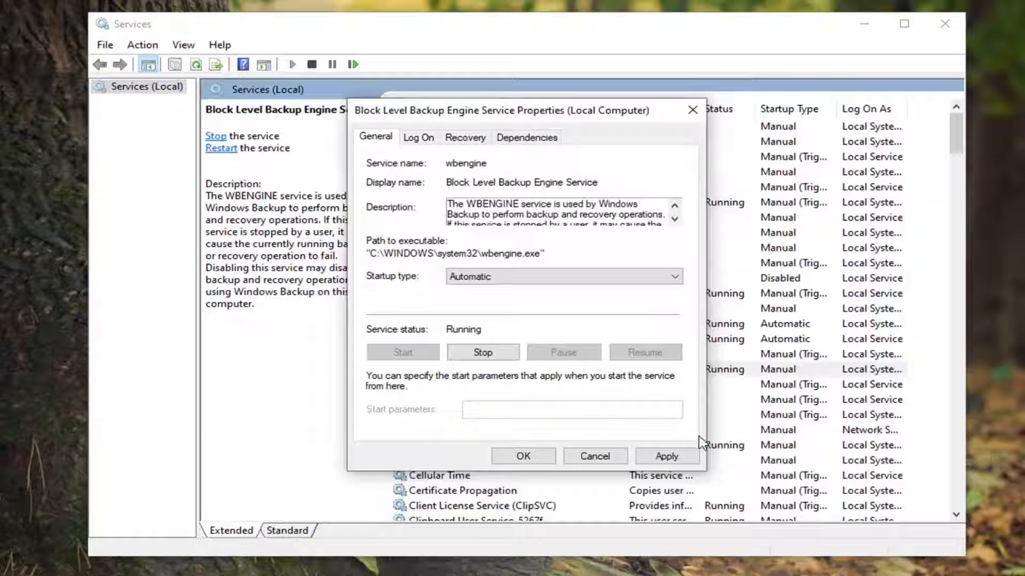
{"action": "left_click", "coordinate": [667, 457]}
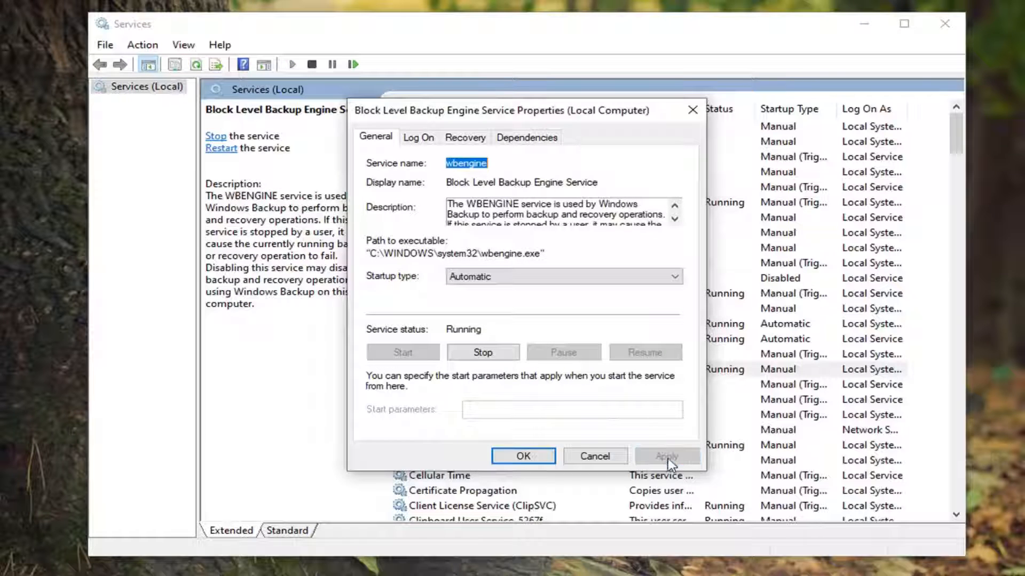
{"action": "left_click", "coordinate": [510, 457]}
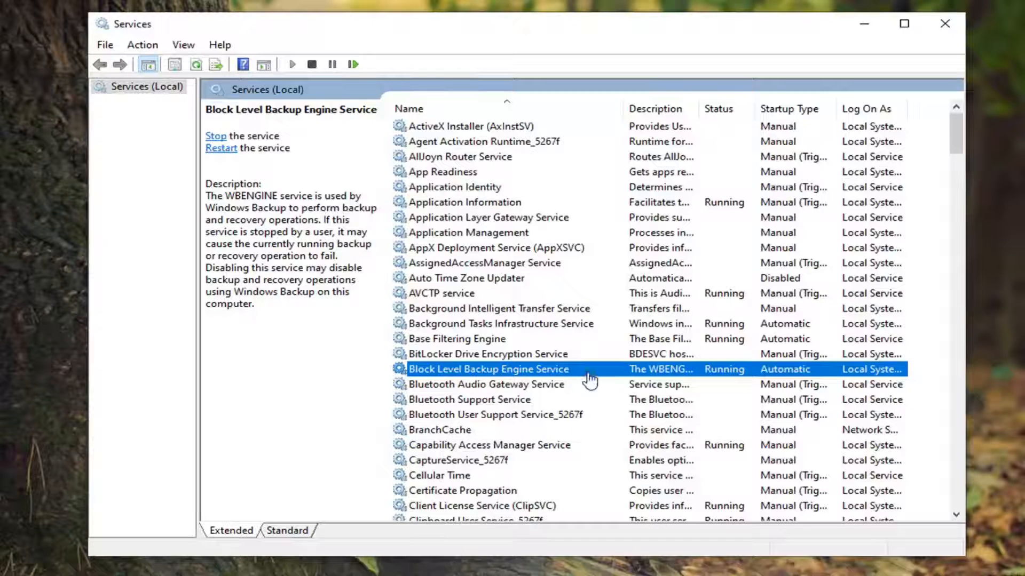
Step: Check the startup type and status of the Remote Procedure Call (RPC) service in its properties
{"action": "scroll", "coordinate": [531, 414], "scroll_direction": "down", "scroll_amount": 20}
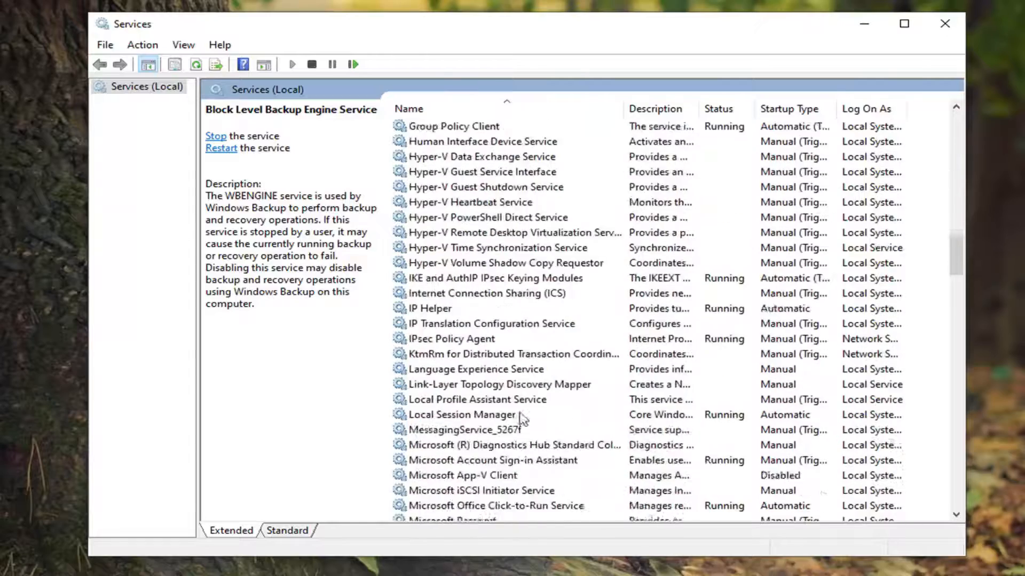
{"action": "scroll", "coordinate": [511, 419], "scroll_direction": "down", "scroll_amount": 9}
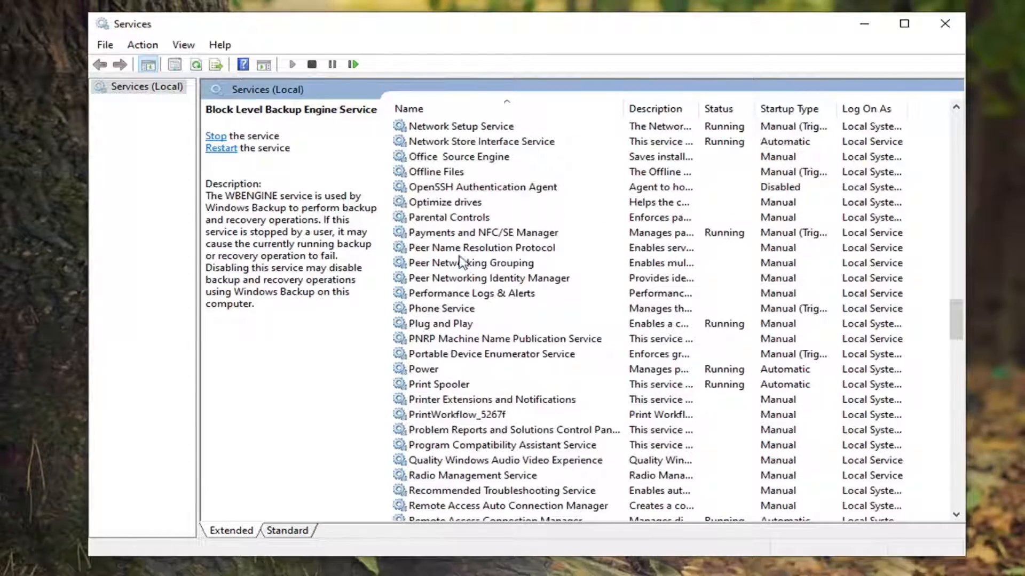
{"action": "scroll", "coordinate": [448, 320], "scroll_direction": "down", "scroll_amount": 1}
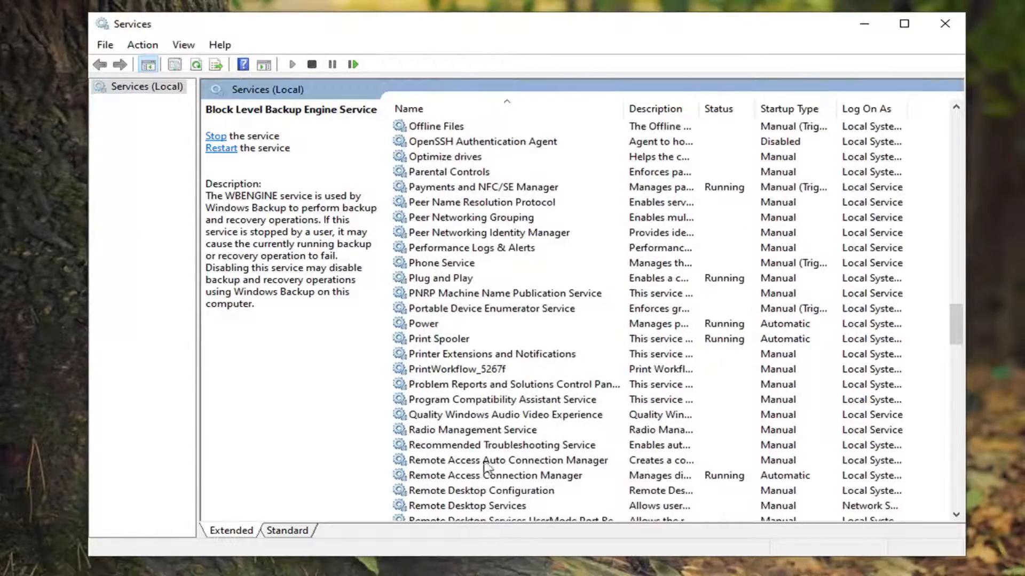
{"action": "scroll", "coordinate": [488, 483], "scroll_direction": "down", "scroll_amount": 2}
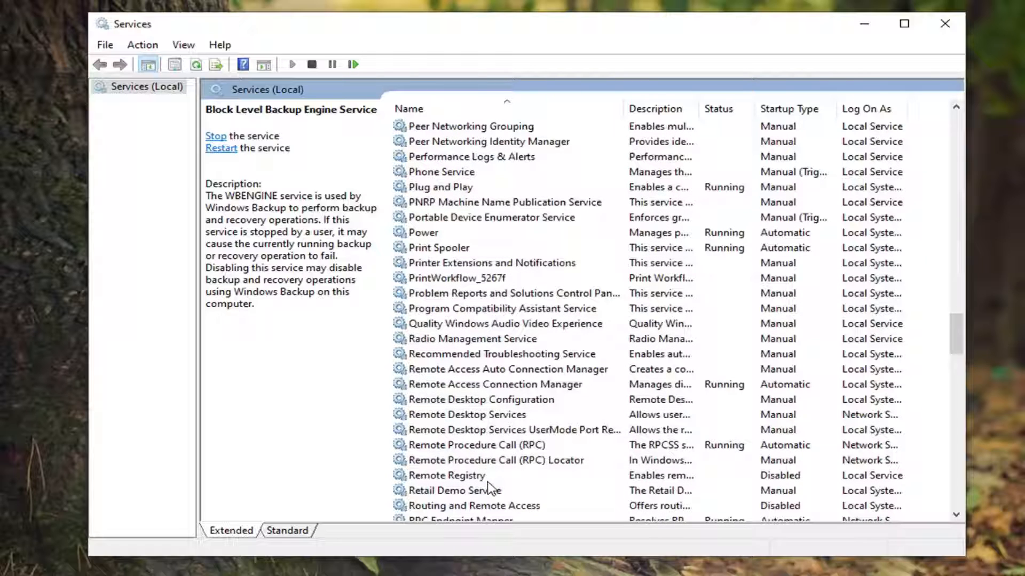
{"action": "left_click", "coordinate": [488, 446]}
{"action": "double_click", "coordinate": [511, 446]}
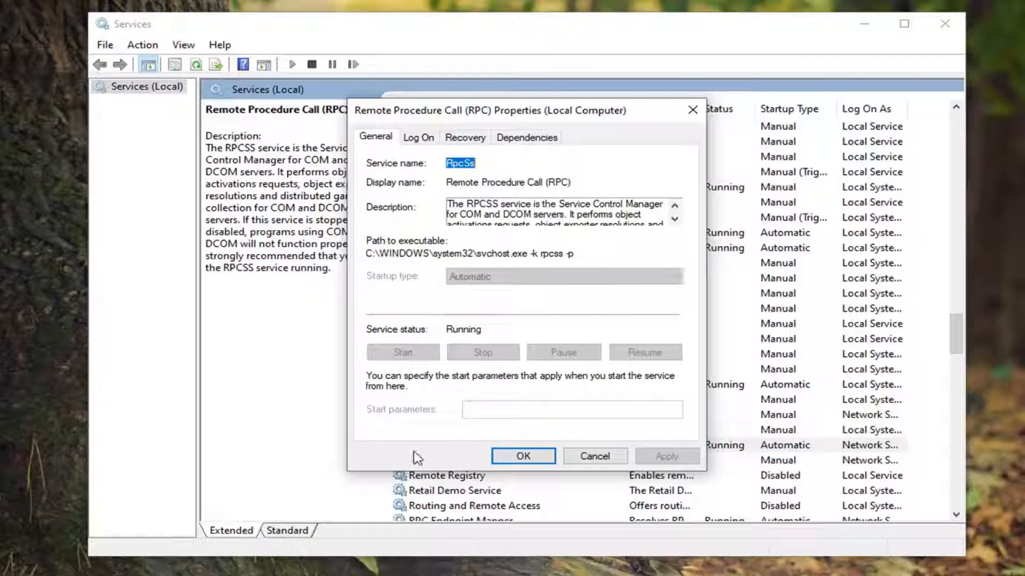
{"action": "left_click", "coordinate": [516, 458]}
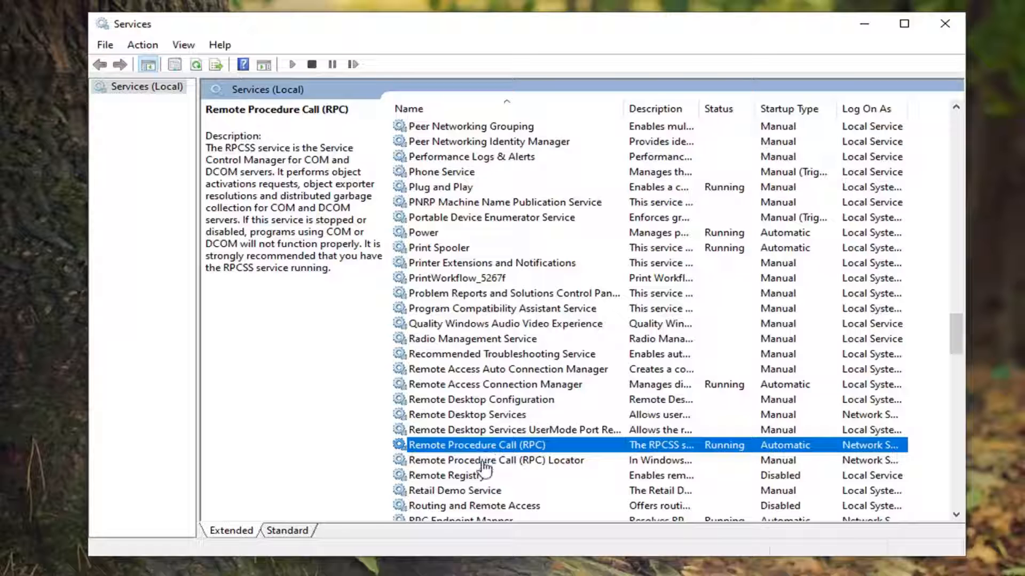
Step: Check the startup type and status of the RPC Endpoint Mapper service in its properties
{"action": "scroll", "coordinate": [491, 470], "scroll_direction": "down", "scroll_amount": 2}
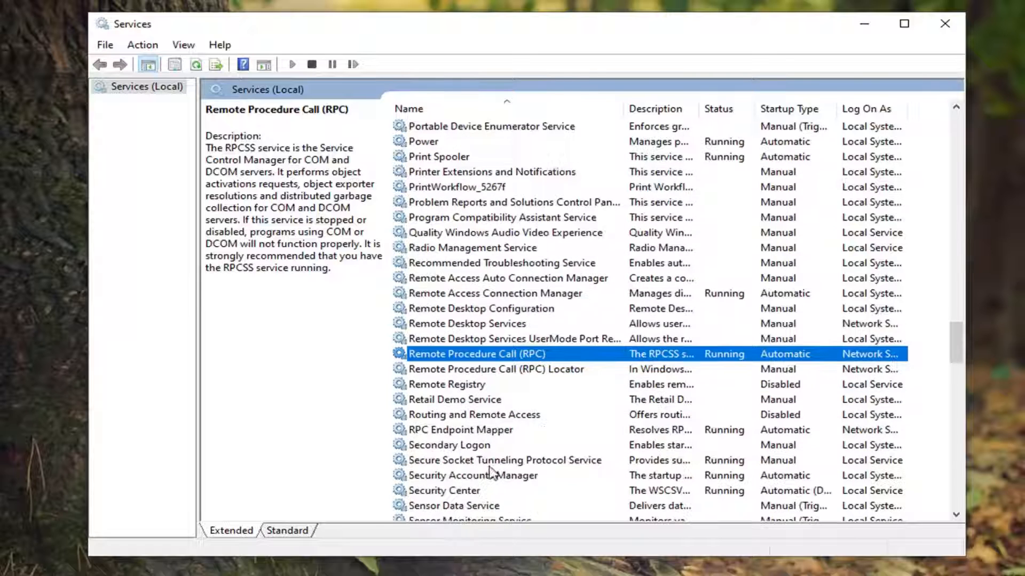
{"action": "left_click", "coordinate": [452, 431]}
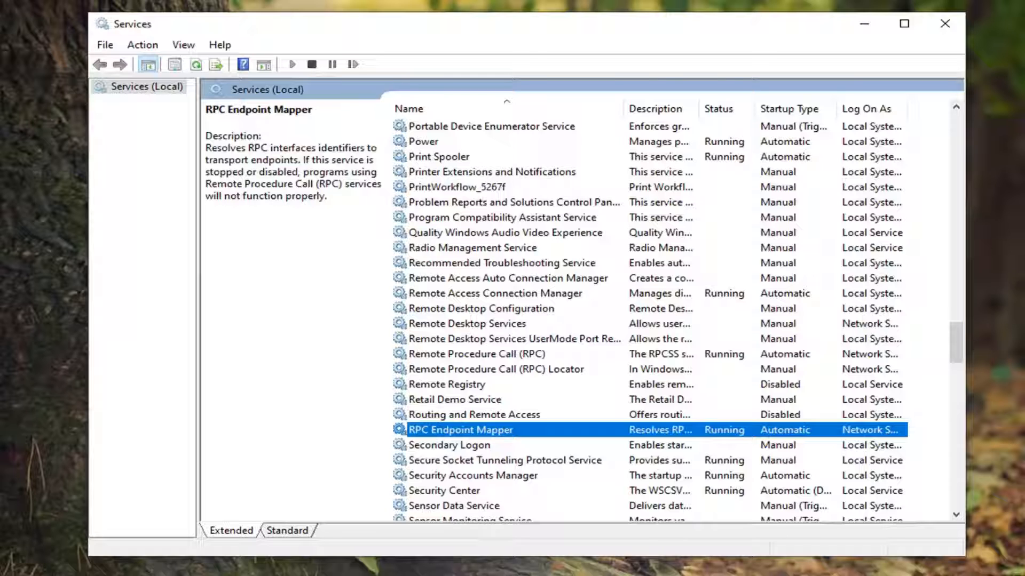
{"action": "double_click", "coordinate": [446, 434]}
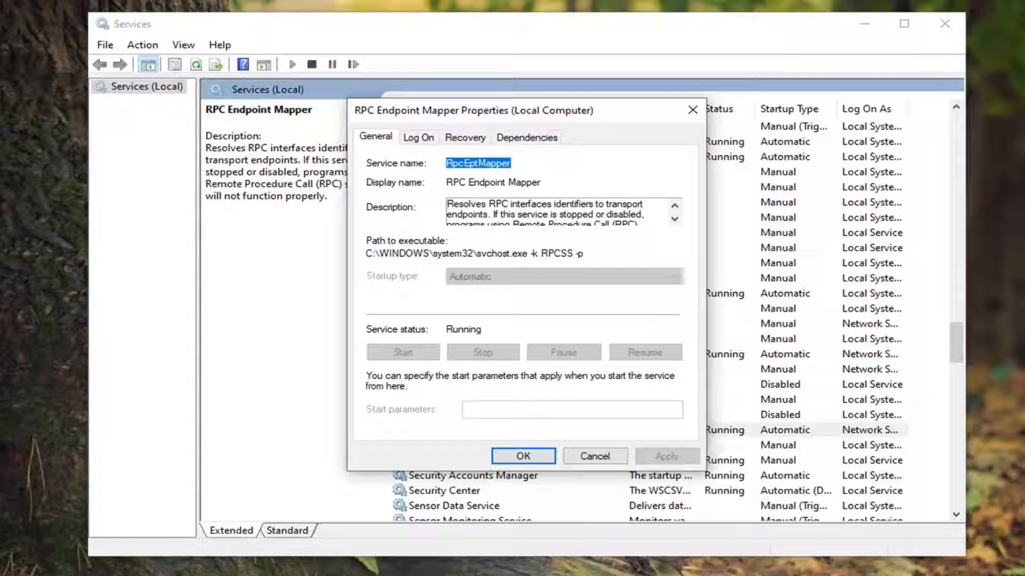
{"action": "left_click", "coordinate": [523, 457]}
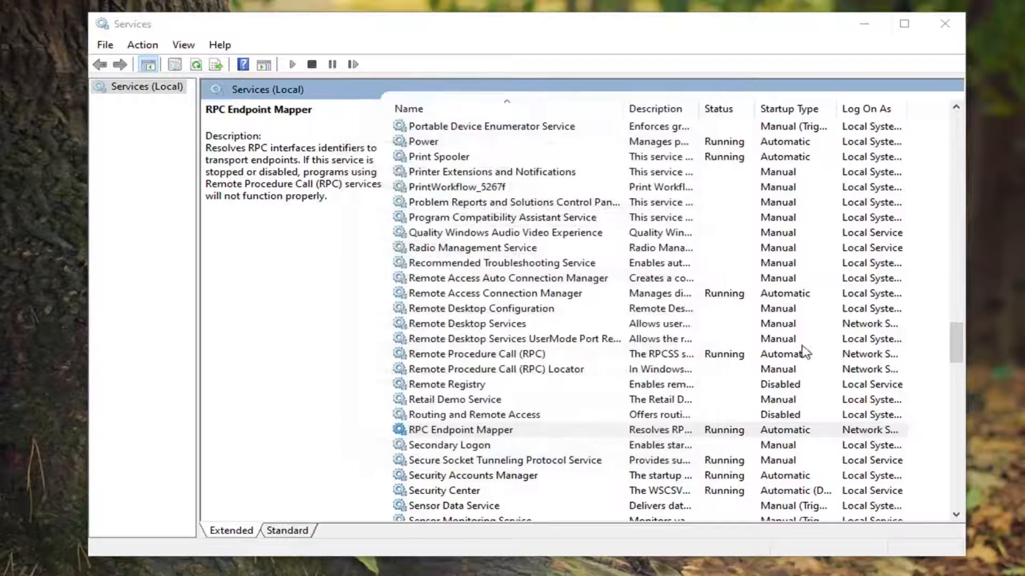
Step: Set the Windows Backup service's startup type to Automatic, start the service, and close Services
{"action": "scroll", "coordinate": [565, 336], "scroll_direction": "down", "scroll_amount": 20}
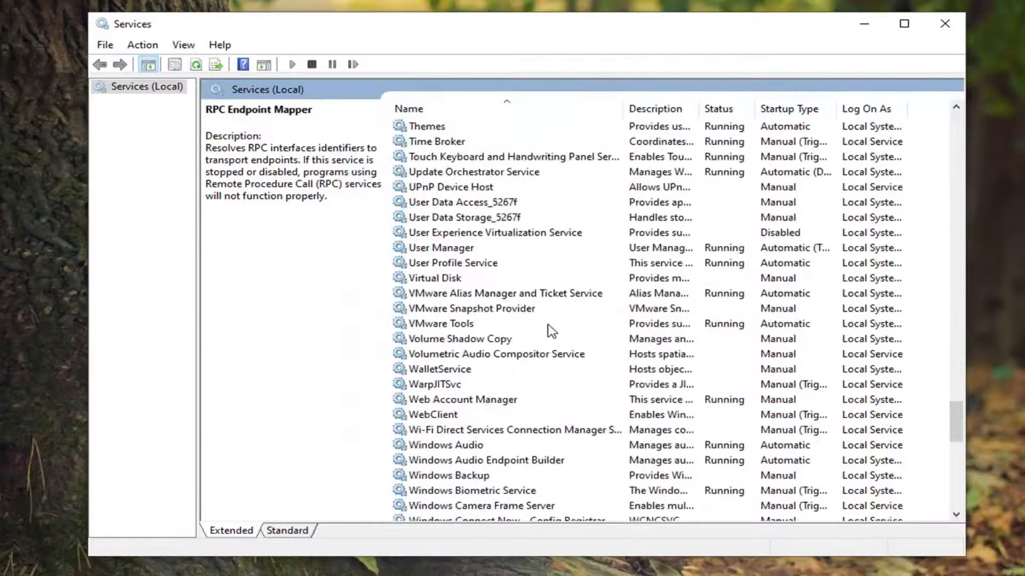
{"action": "scroll", "coordinate": [550, 341], "scroll_direction": "down", "scroll_amount": 8}
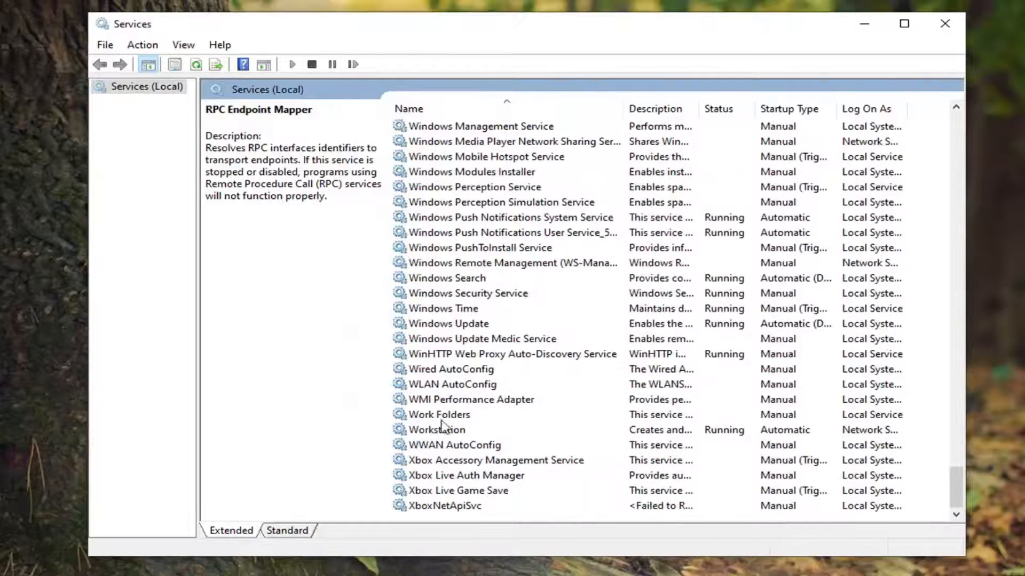
{"action": "scroll", "coordinate": [454, 357], "scroll_direction": "up", "scroll_amount": 8}
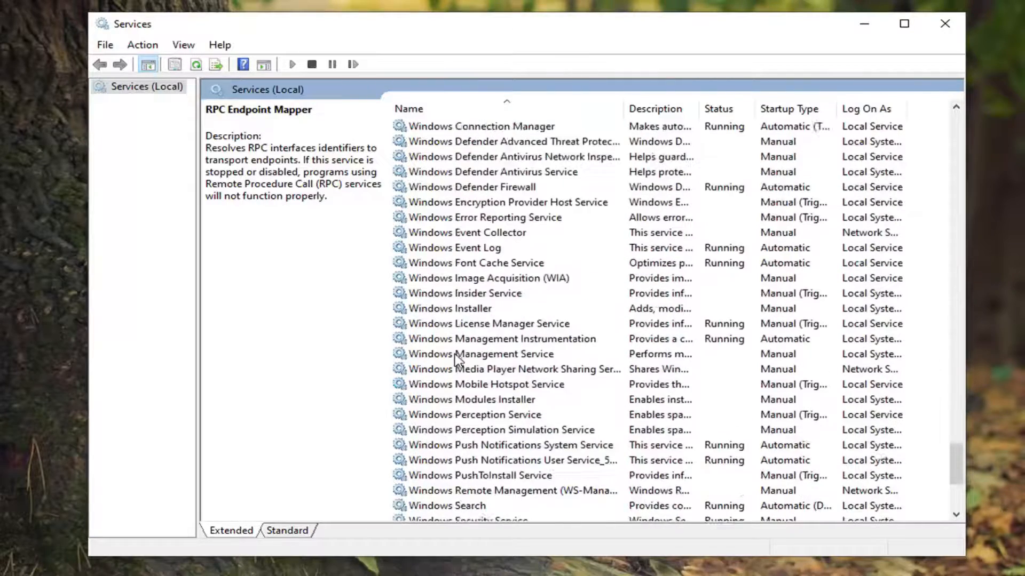
{"action": "double_click", "coordinate": [464, 202]}
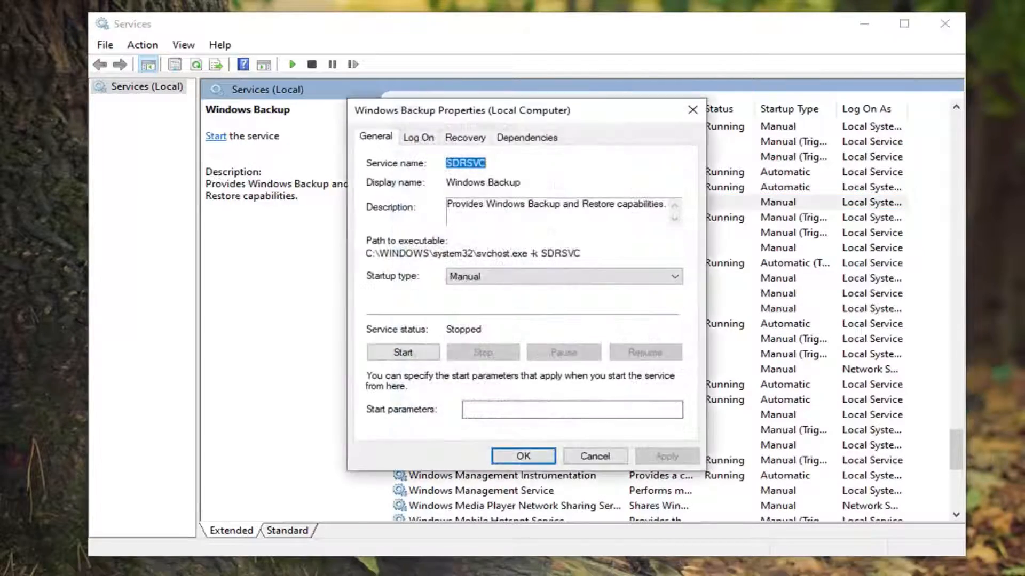
{"action": "left_click", "coordinate": [474, 284]}
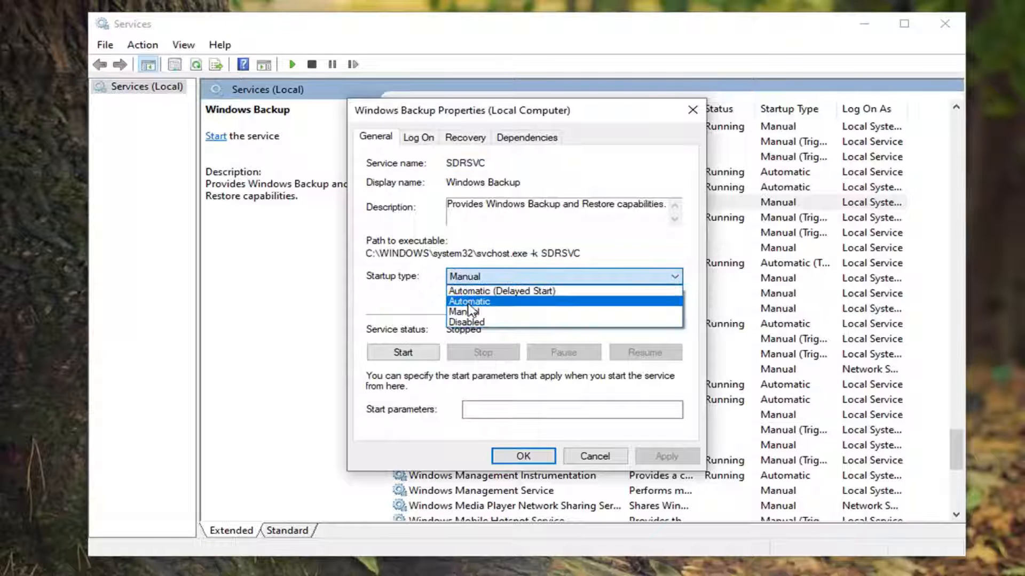
{"action": "left_click", "coordinate": [470, 303]}
{"action": "left_click", "coordinate": [402, 352]}
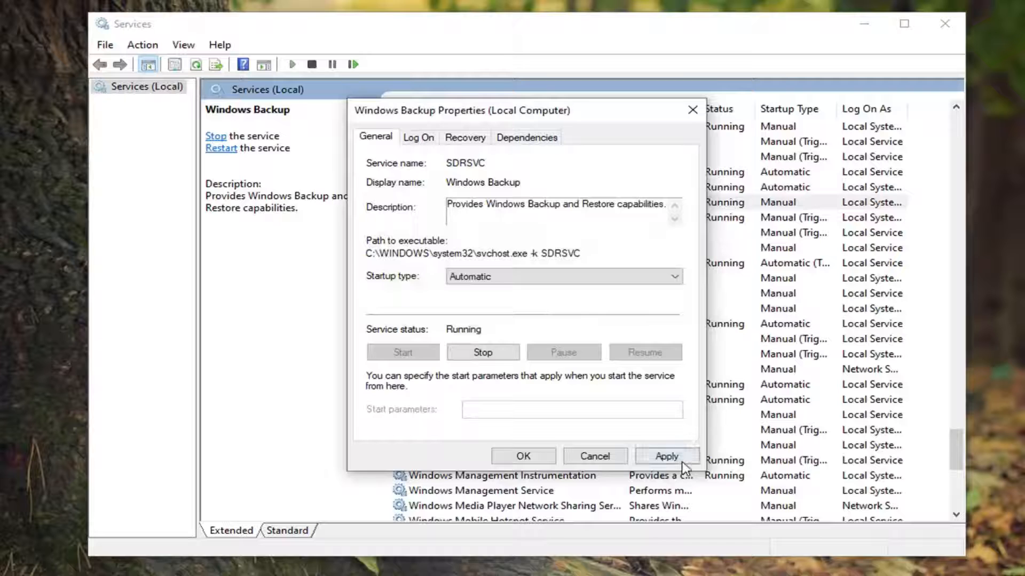
{"action": "left_click", "coordinate": [667, 456]}
{"action": "left_click", "coordinate": [520, 457]}
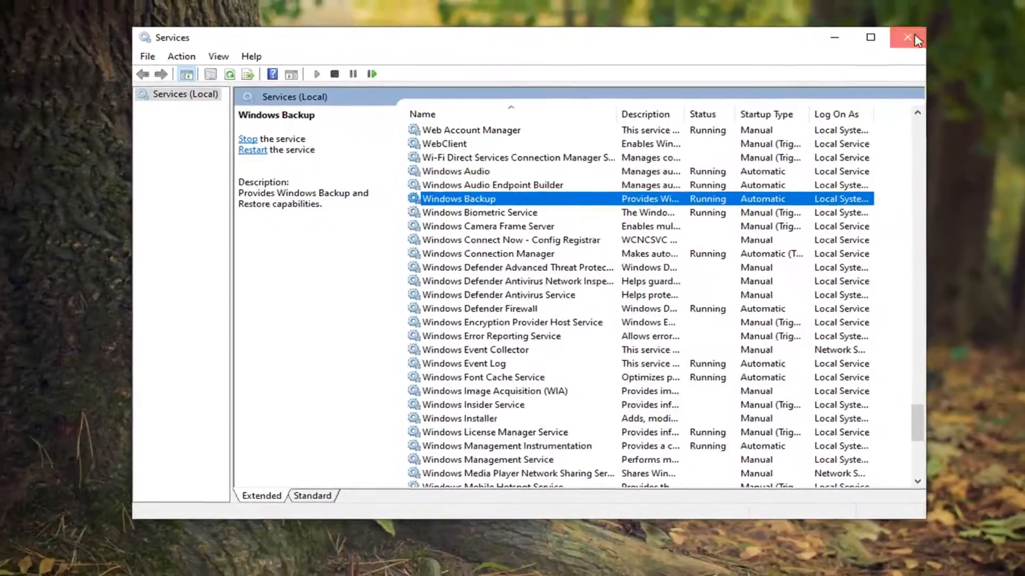
{"action": "left_click", "coordinate": [944, 24]}
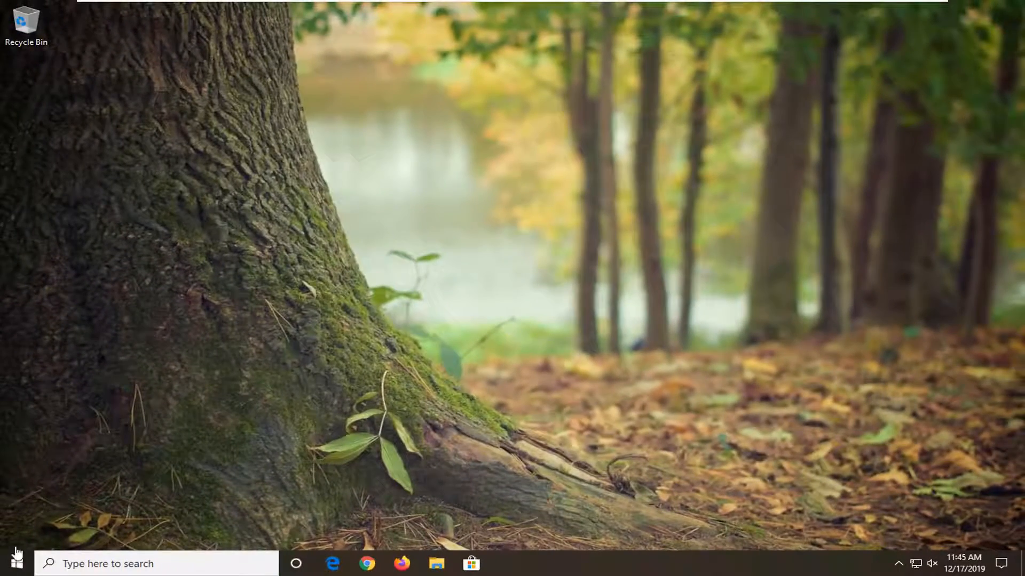
Step: Search Windows for File Explorer, open it and display the contents of Local Disk (C:)
{"action": "left_click", "coordinate": [17, 562]}
{"action": "type", "text": "file e"}
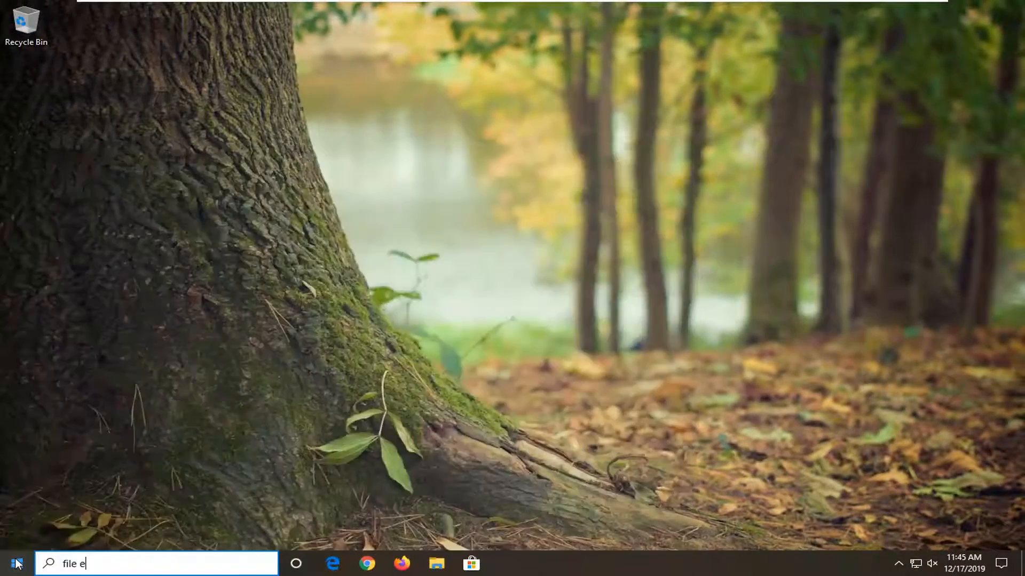
{"action": "type", "text": "xplorer"}
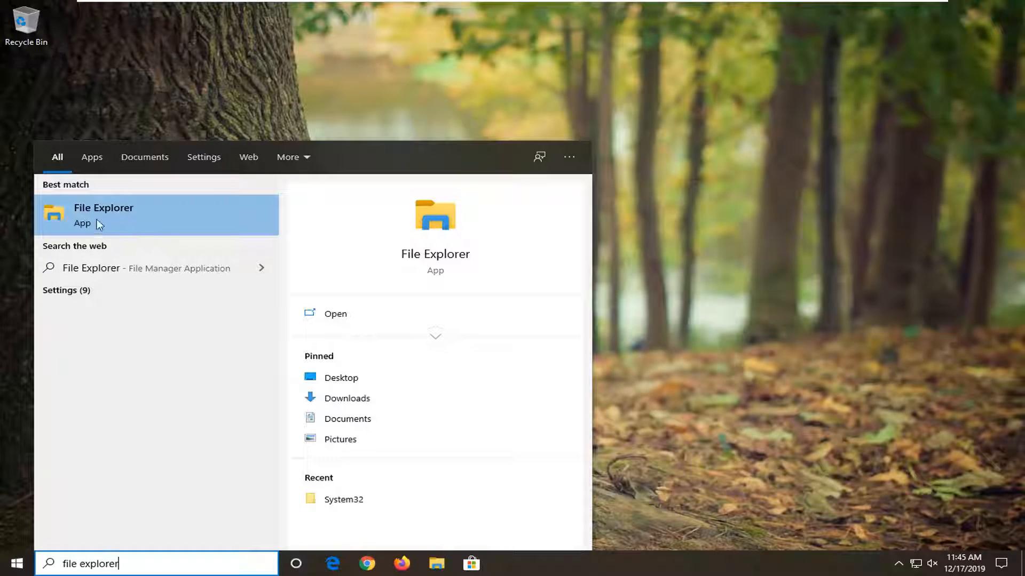
{"action": "left_click", "coordinate": [99, 223]}
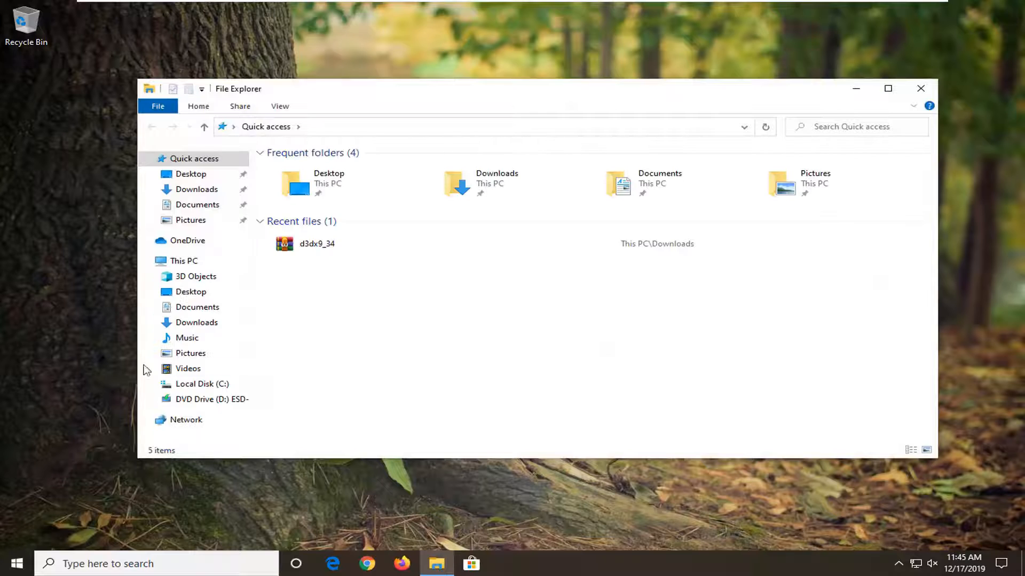
{"action": "left_click", "coordinate": [178, 385]}
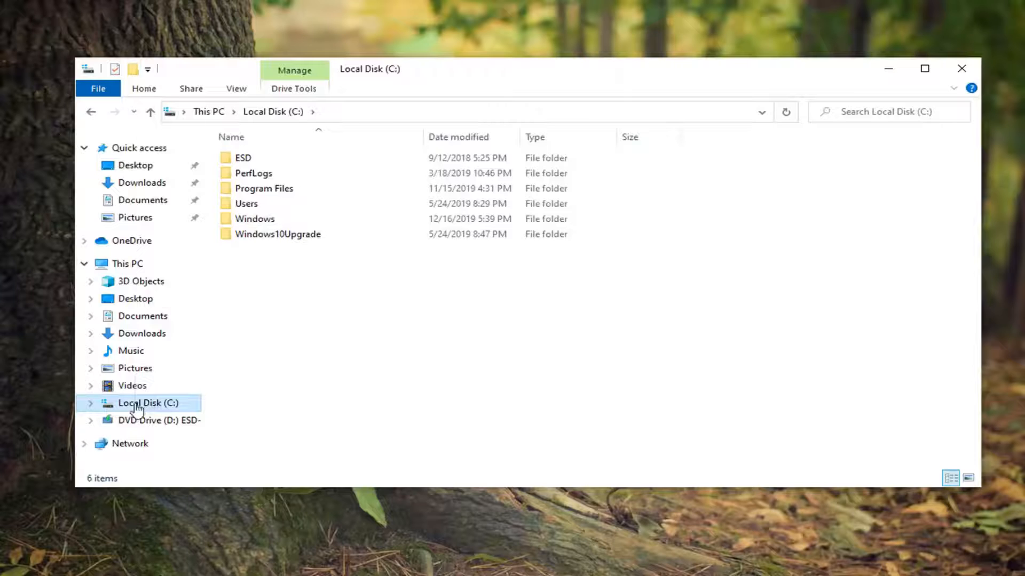
Step: Scan Local Disk (C:) for file system errors from its properties, and close File Explorer once the scan finishes
{"action": "right_click", "coordinate": [137, 409]}
{"action": "left_click", "coordinate": [183, 391]}
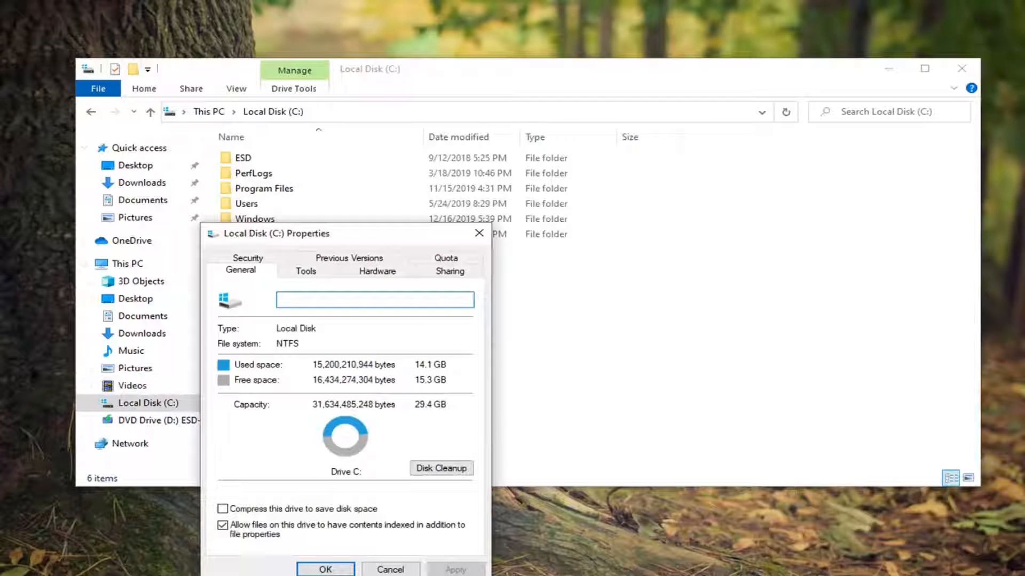
{"action": "left_click_drag", "start_coordinate": [291, 235], "coordinate": [454, 96]}
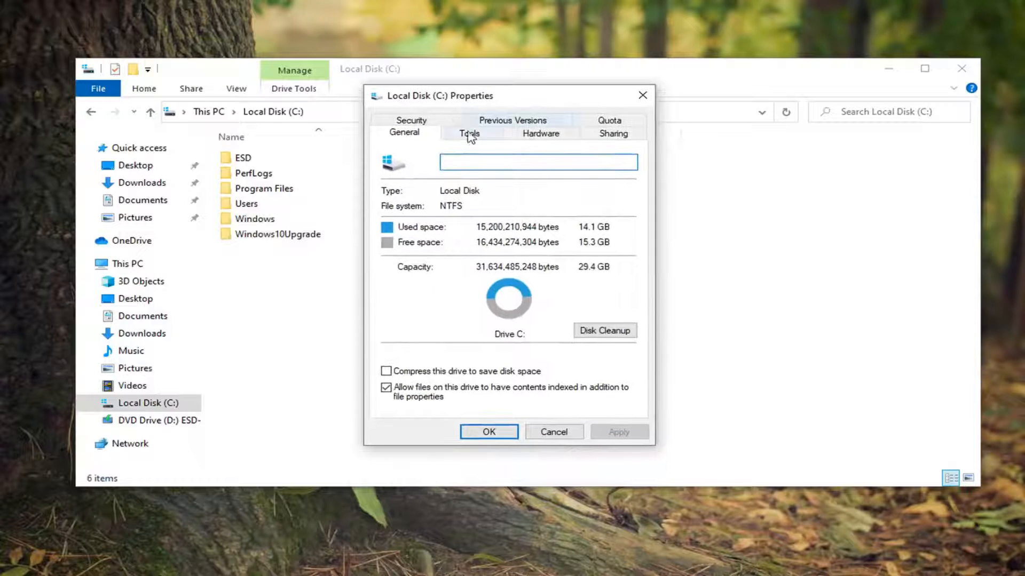
{"action": "left_click", "coordinate": [469, 137]}
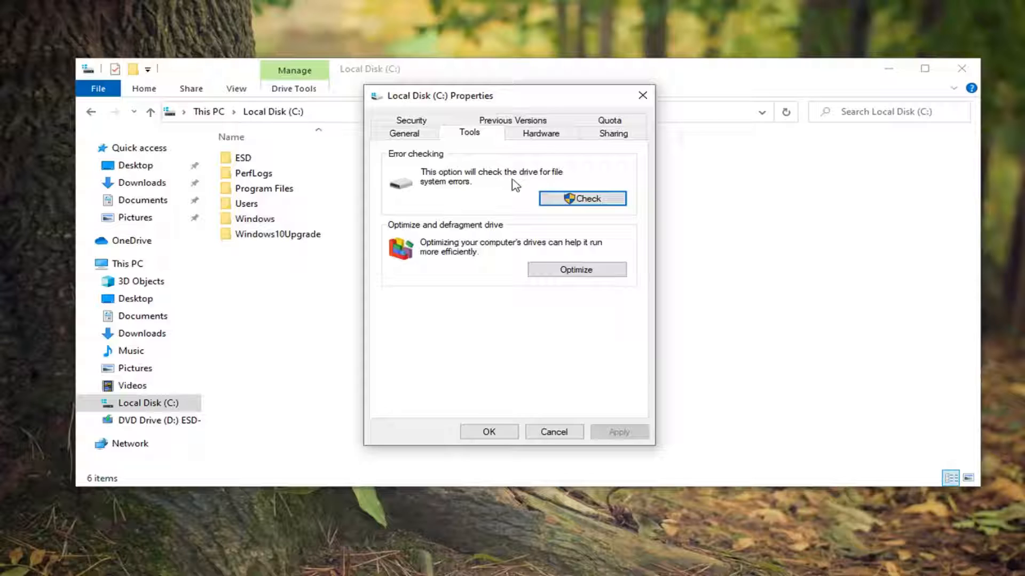
{"action": "left_click", "coordinate": [569, 199]}
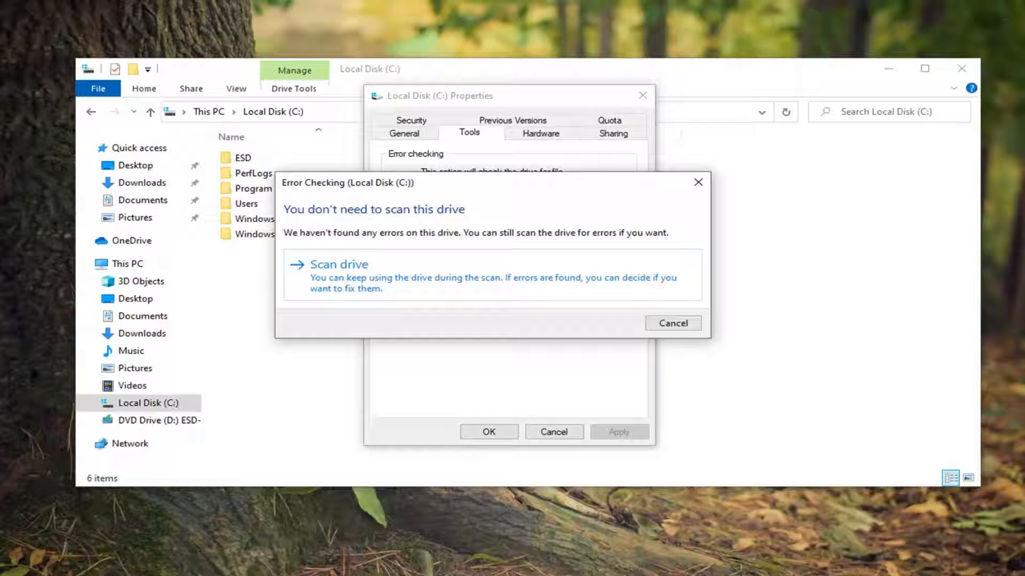
{"action": "left_click", "coordinate": [342, 285]}
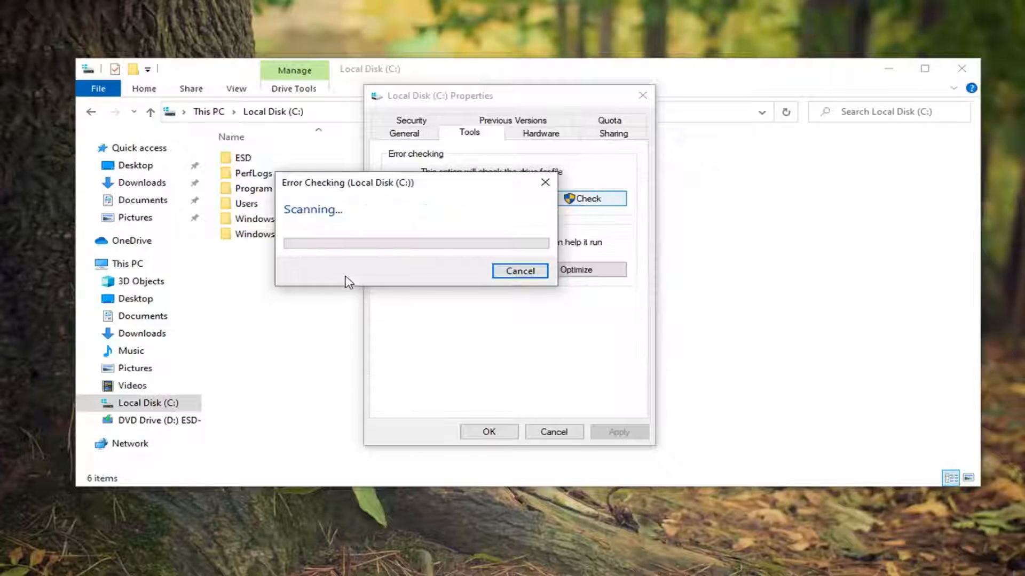
{"action": "left_click_drag", "start_coordinate": [390, 189], "coordinate": [500, 213]}
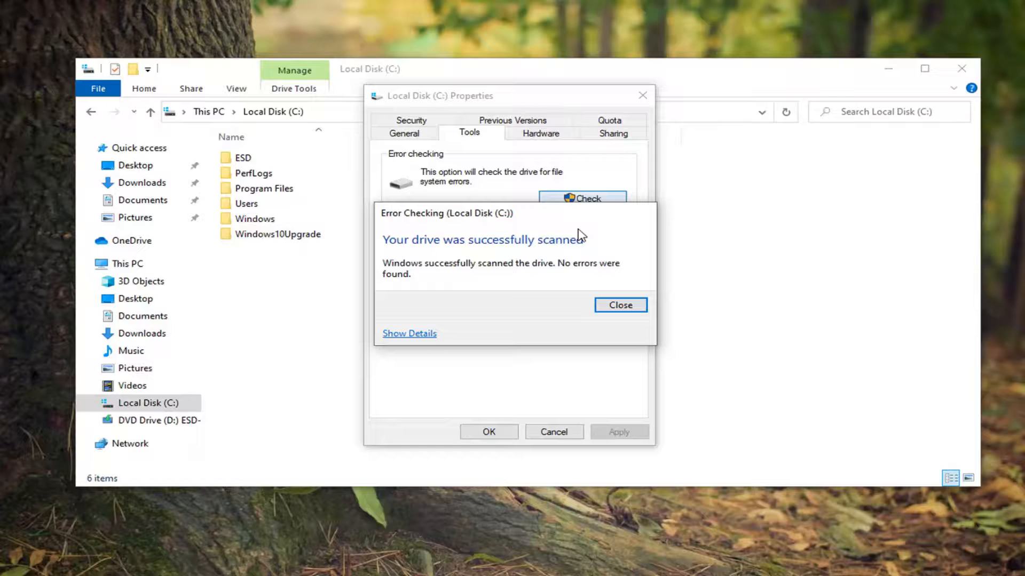
{"action": "left_click", "coordinate": [622, 310]}
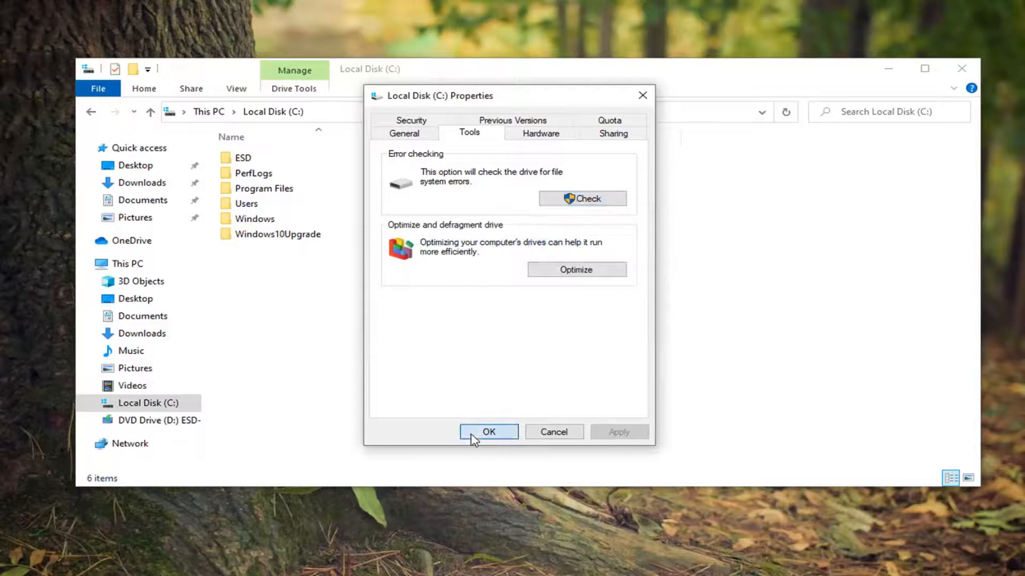
{"action": "left_click", "coordinate": [488, 431]}
{"action": "left_click", "coordinate": [975, 70]}
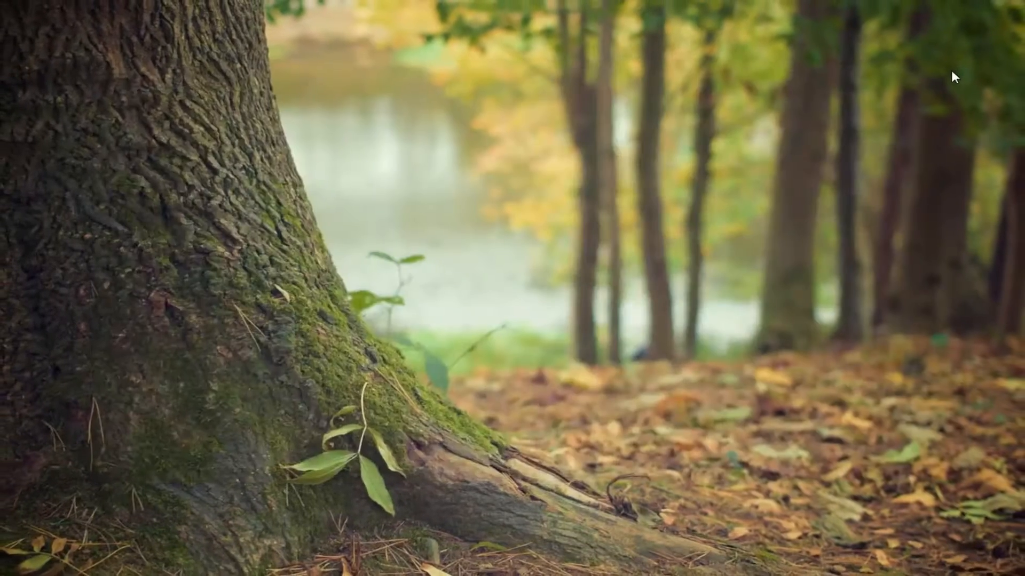